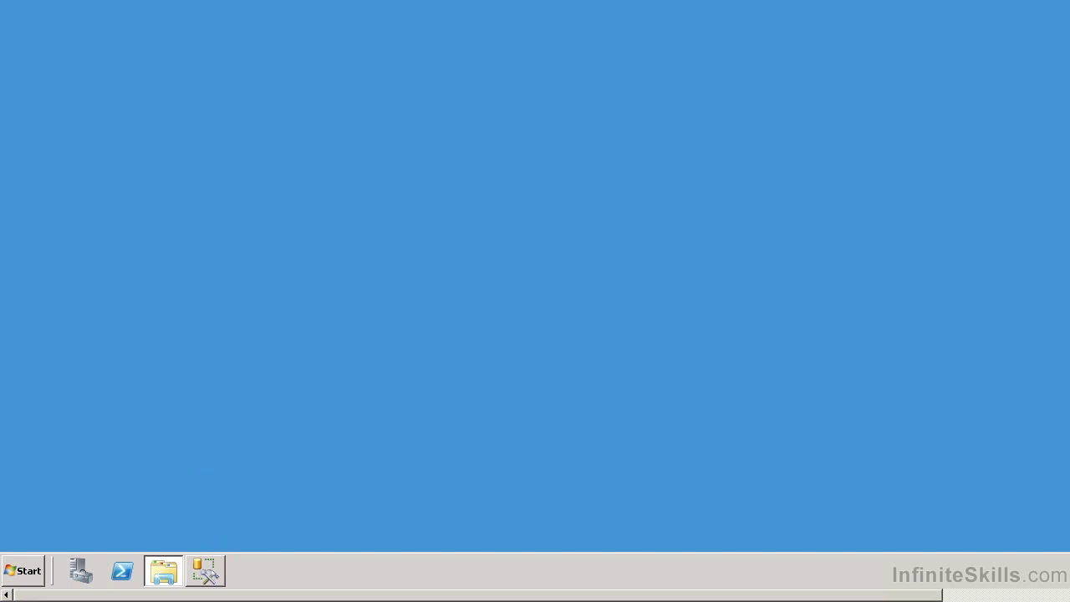
Step: Switch to SQL Server Management Studio, examine the databases on the localhost server, and minimize the window
{"action": "mouse_move", "coordinate": [204, 570]}
{"action": "left_click", "coordinate": [210, 544]}
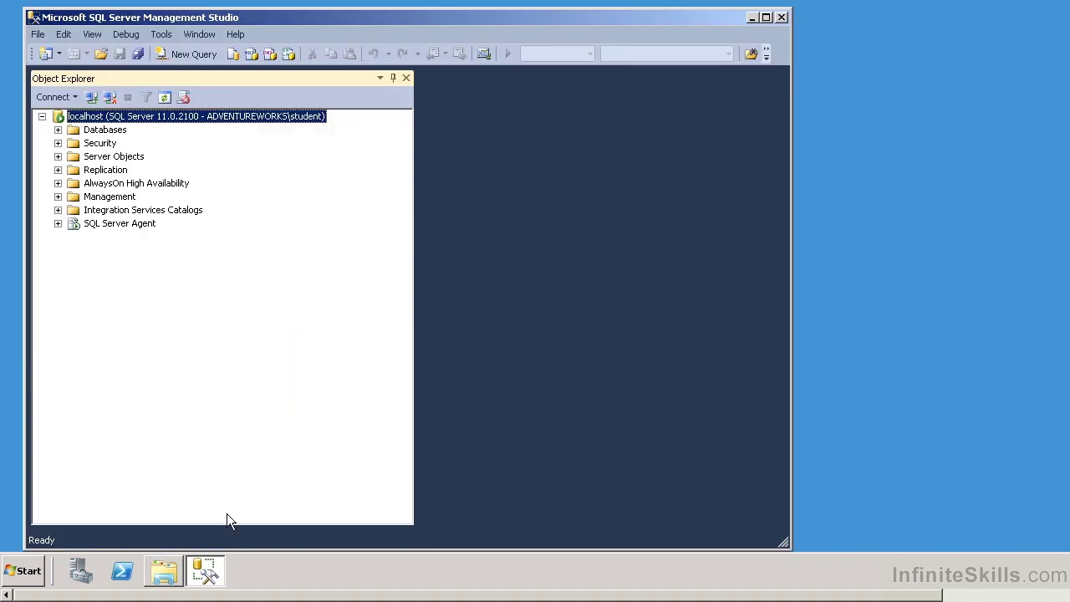
{"action": "left_click", "coordinate": [58, 130]}
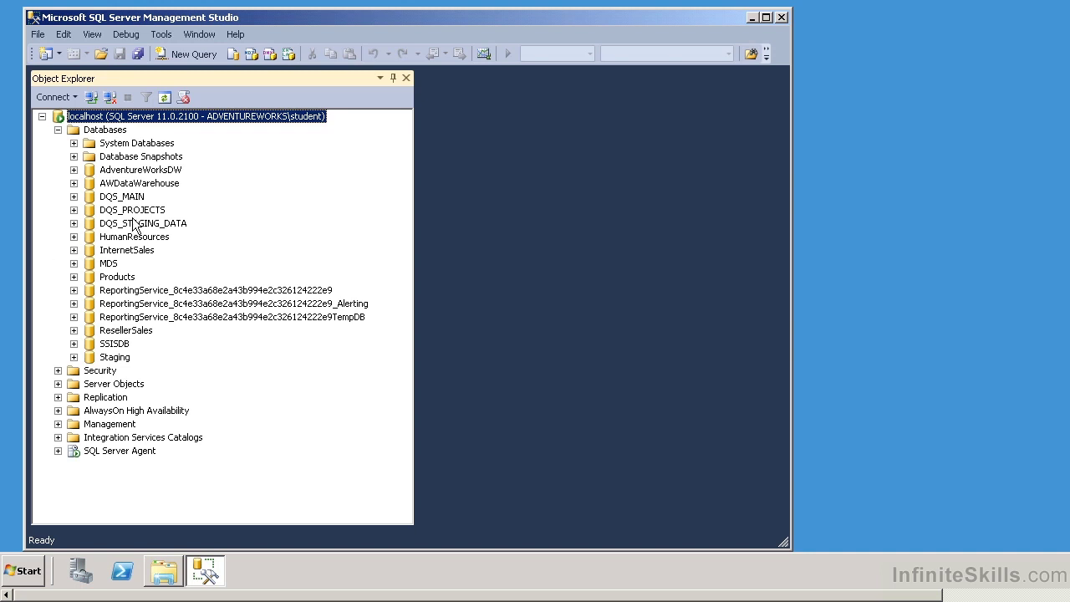
{"action": "left_click", "coordinate": [752, 17]}
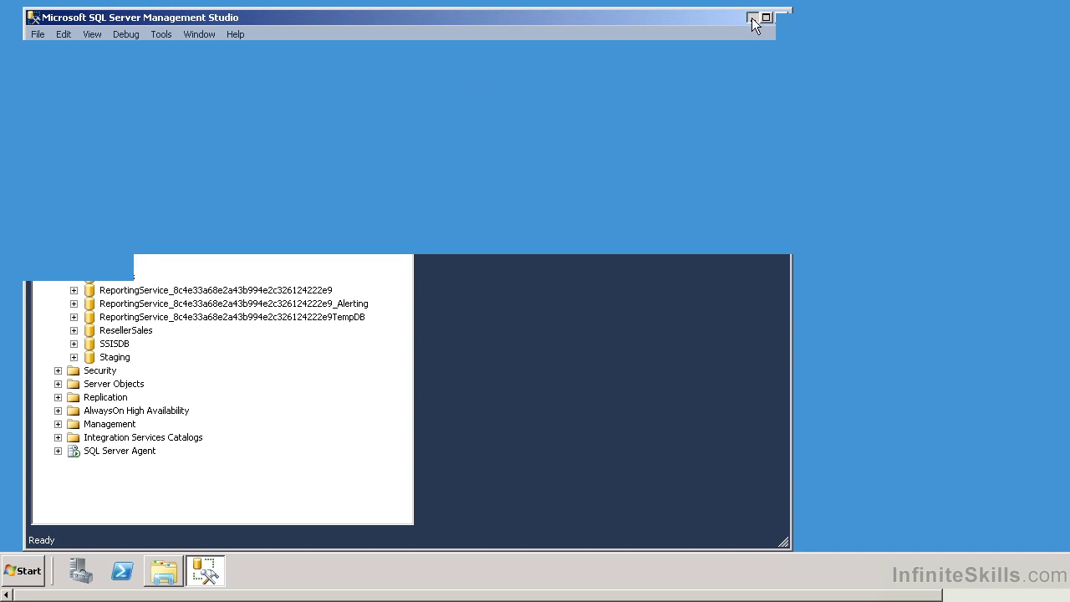
Step: Launch Microsoft Excel 2010 with a blank workbook
{"action": "left_click", "coordinate": [35, 570]}
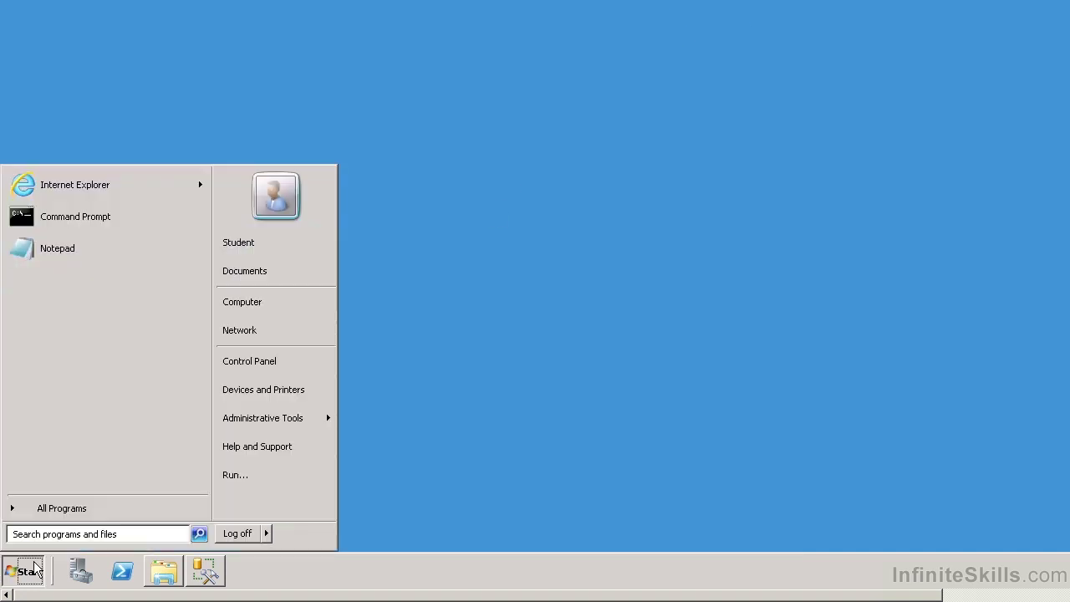
{"action": "left_click", "coordinate": [64, 508]}
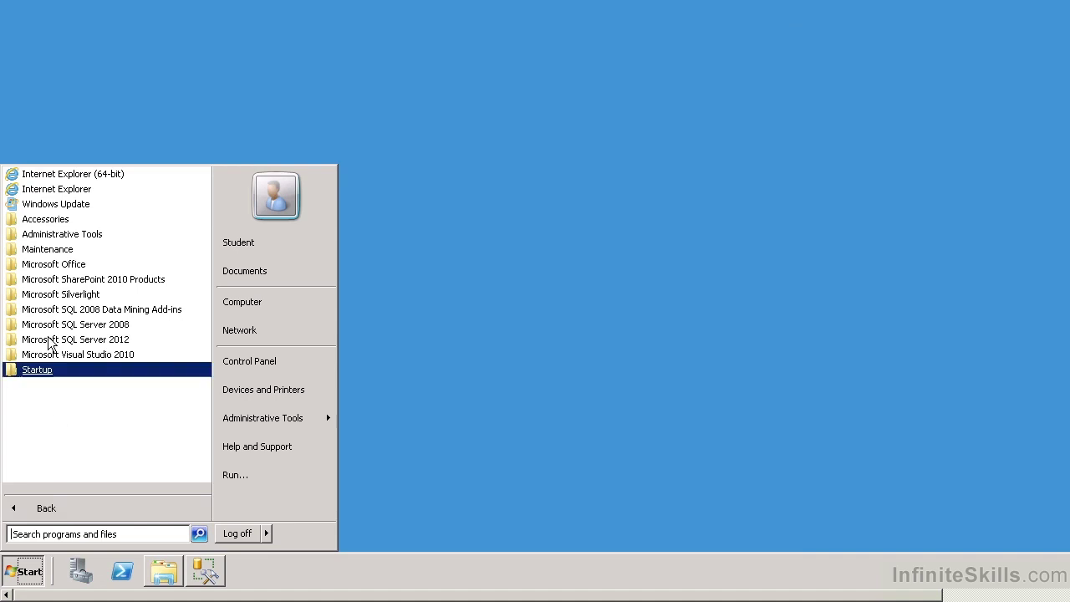
{"action": "left_click", "coordinate": [62, 265]}
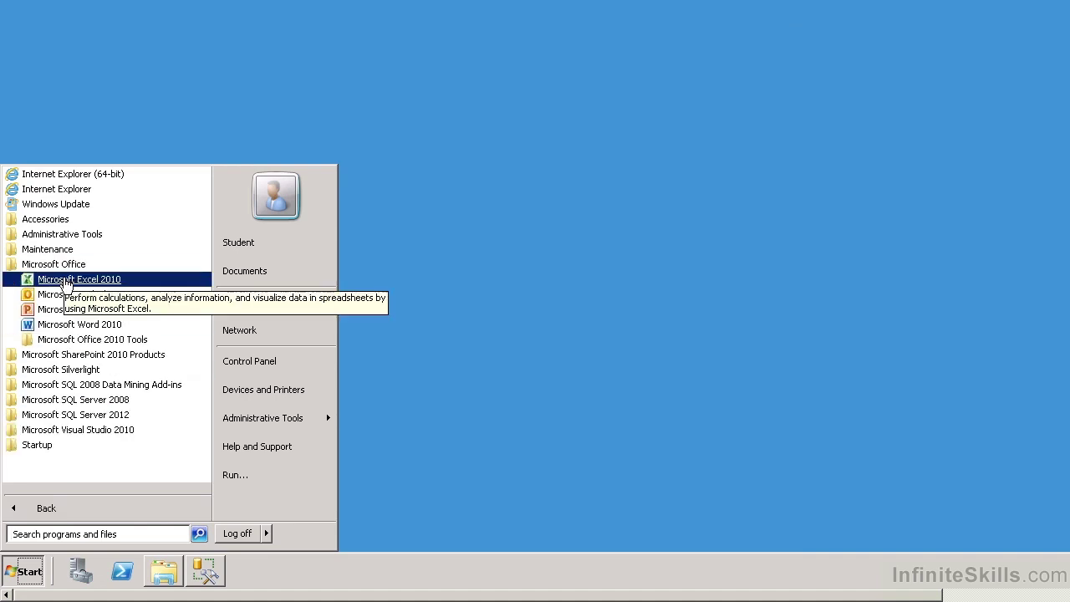
{"action": "left_click", "coordinate": [67, 282]}
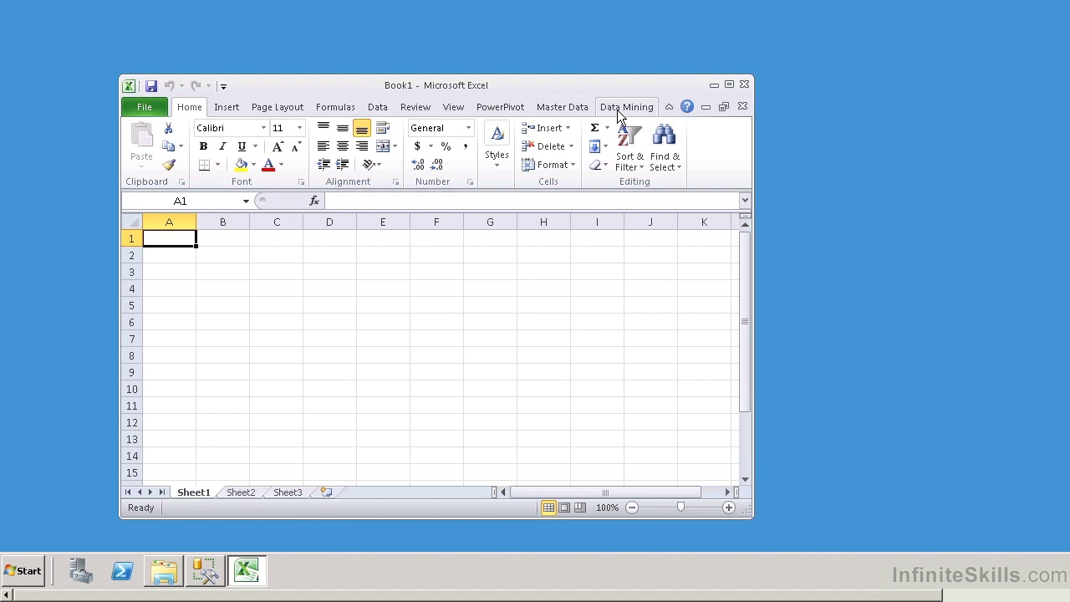
Step: Turn on PowerPivot's relationship detection and open the PowerPivot window for the workbook
{"action": "left_click", "coordinate": [501, 108]}
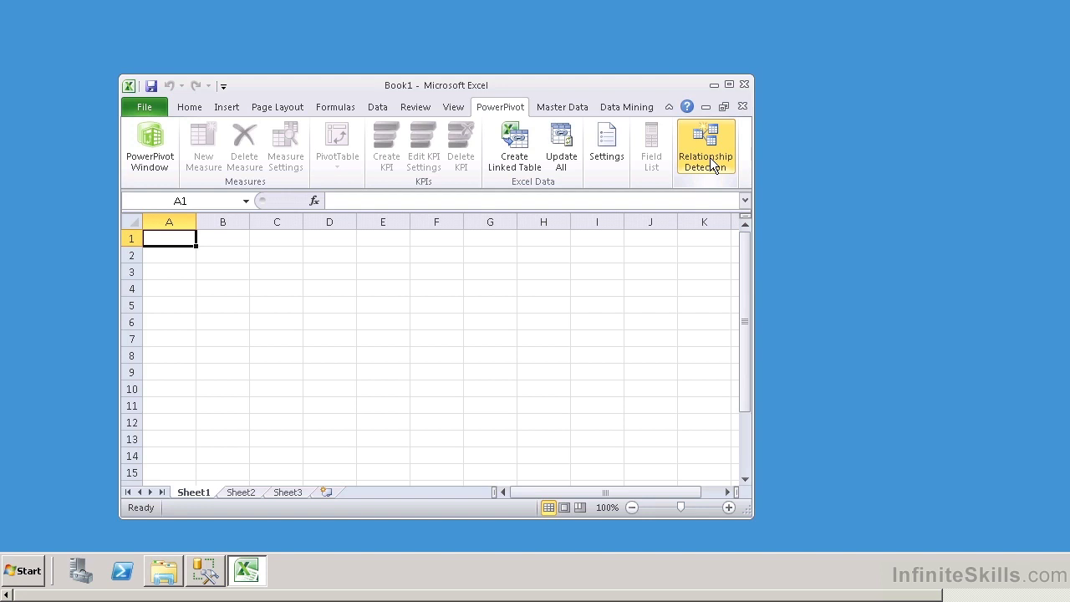
{"action": "left_click", "coordinate": [709, 157]}
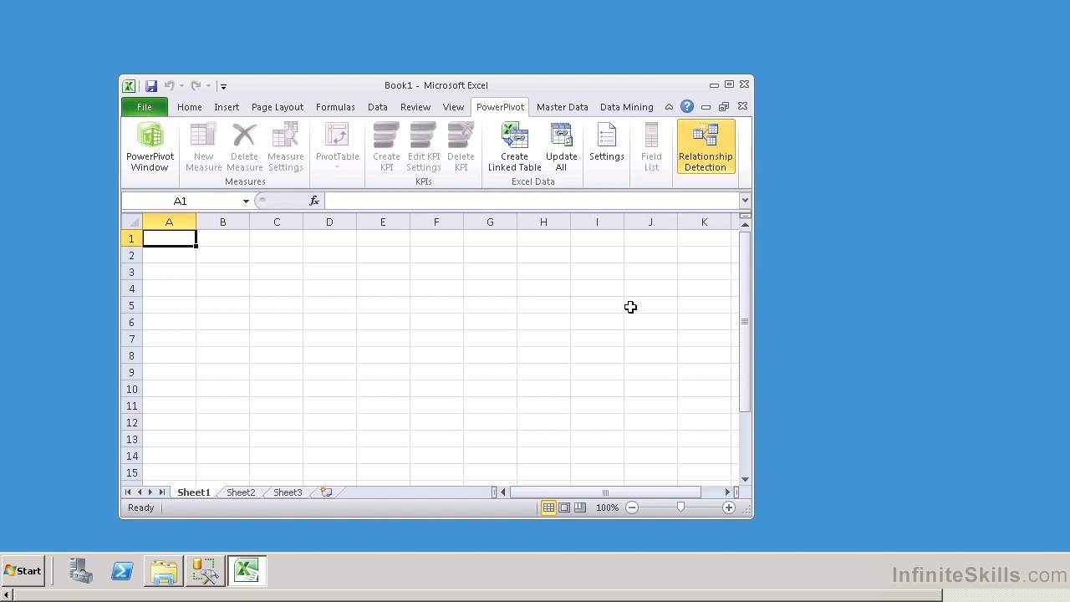
{"action": "left_click", "coordinate": [147, 166]}
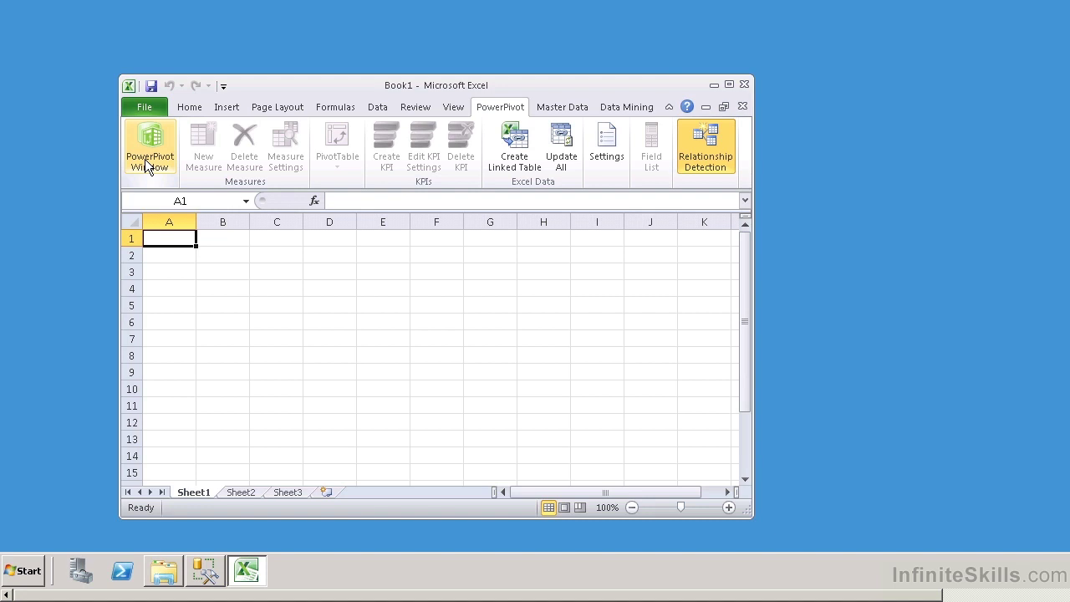
{"action": "left_click", "coordinate": [145, 157]}
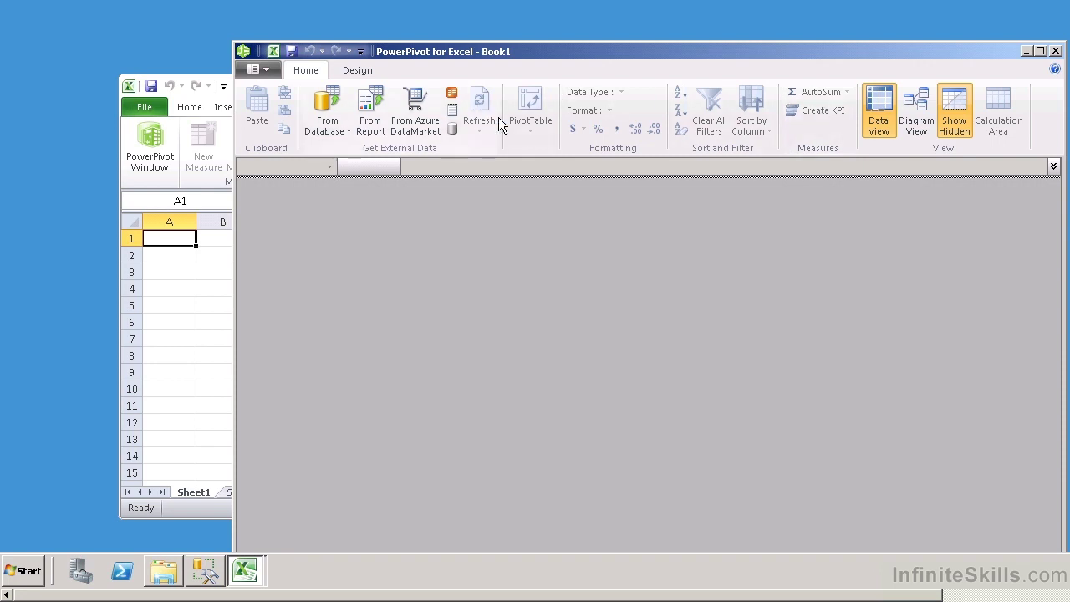
Step: Start a table import from a SQL Server database and set the server name to localhost
{"action": "left_click", "coordinate": [351, 139]}
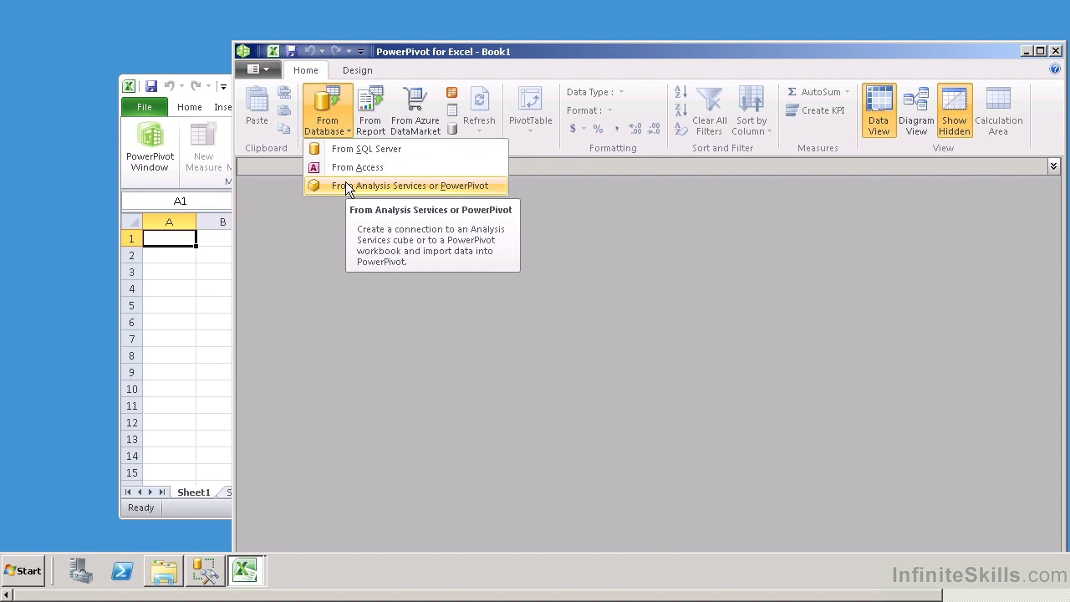
{"action": "left_click", "coordinate": [355, 157]}
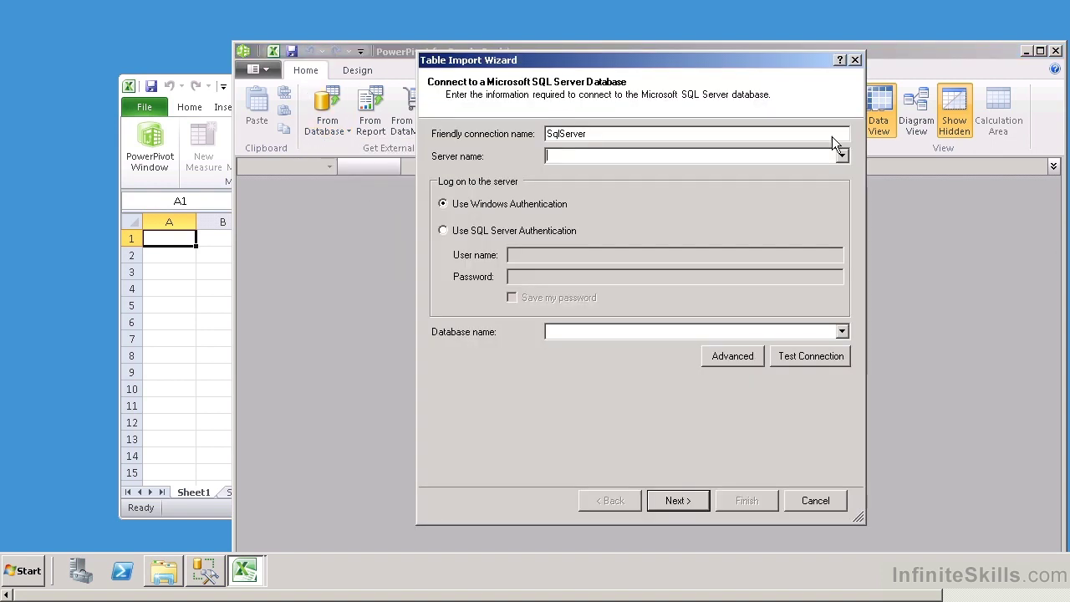
{"action": "left_click_drag", "start_coordinate": [712, 58], "coordinate": [701, 53]}
{"action": "left_click", "coordinate": [787, 143]}
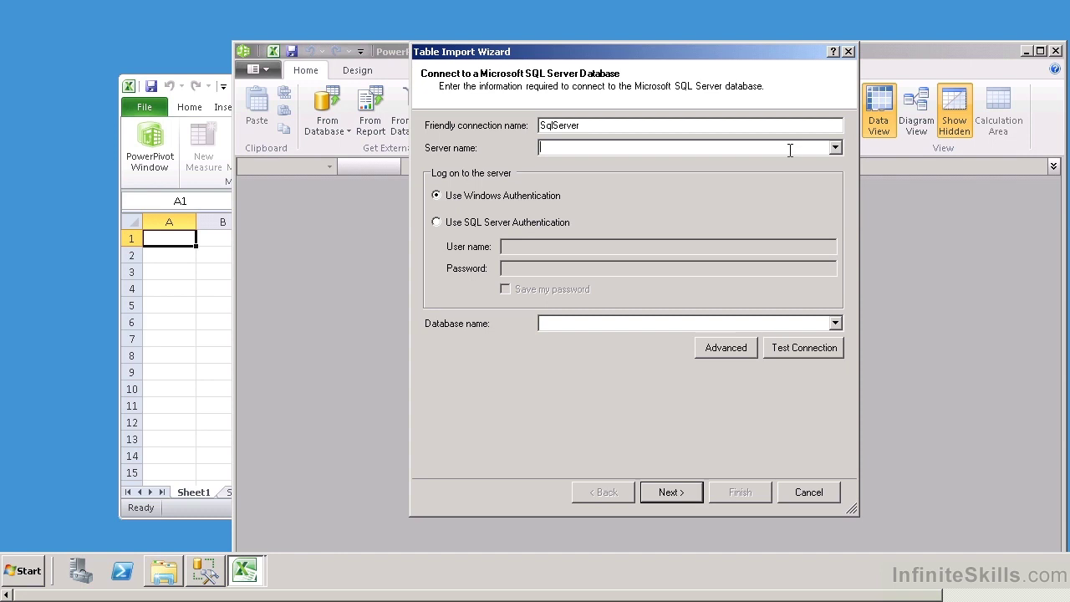
{"action": "type", "text": "localhost"}
Step: Set the friendly connection name to ProductDataConnection and choose AdventureWorksDW as the database
{"action": "left_click", "coordinate": [711, 122]}
{"action": "left_click_drag", "start_coordinate": [682, 125], "coordinate": [485, 115]}
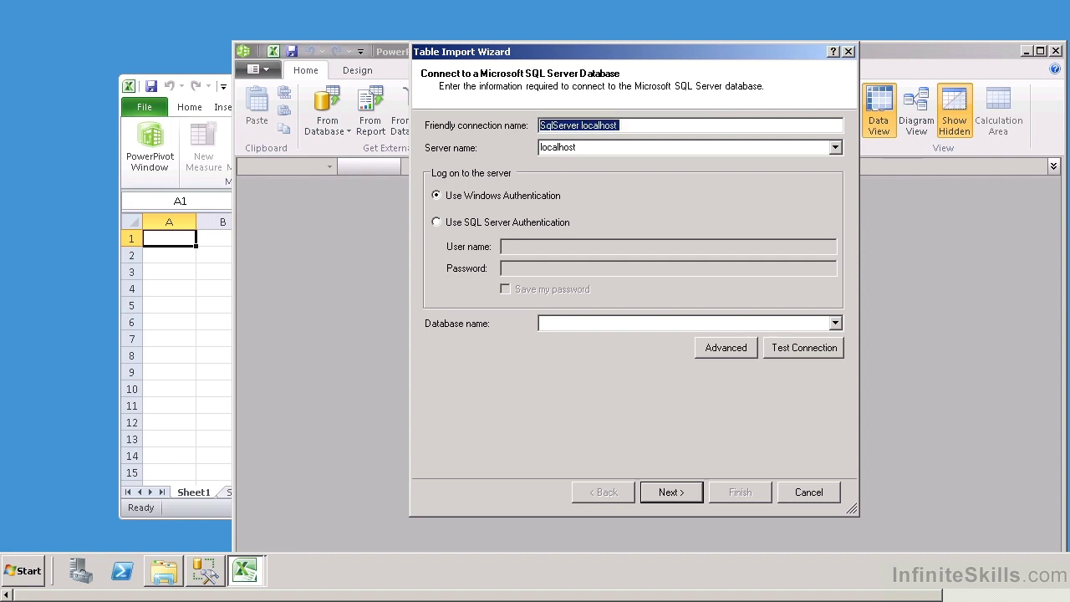
{"action": "type", "text": "Pro"}
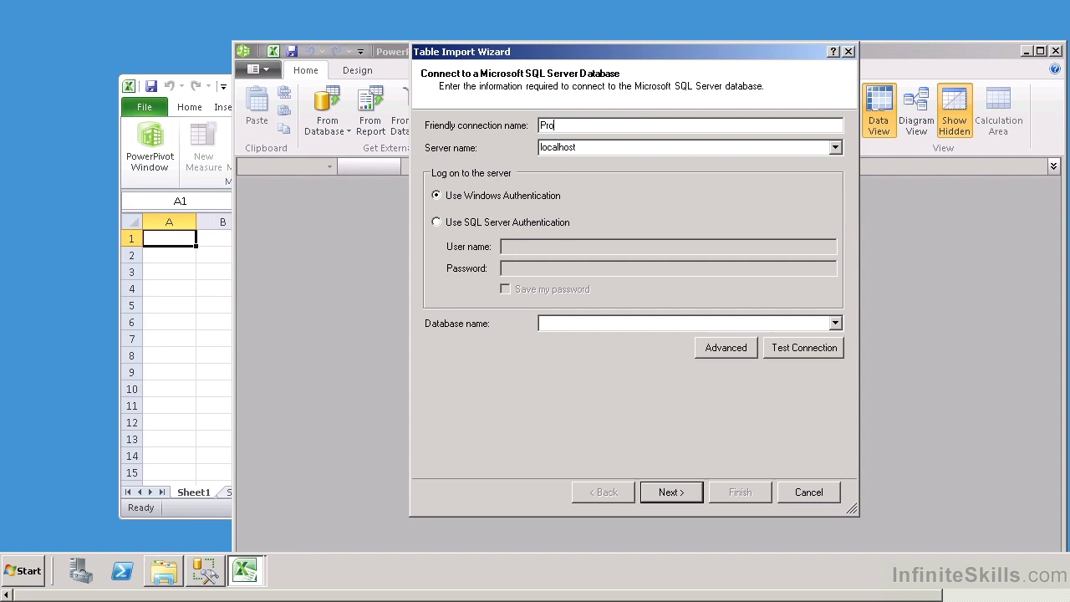
{"action": "type", "text": "ductDataConnection"}
{"action": "left_click", "coordinate": [834, 323]}
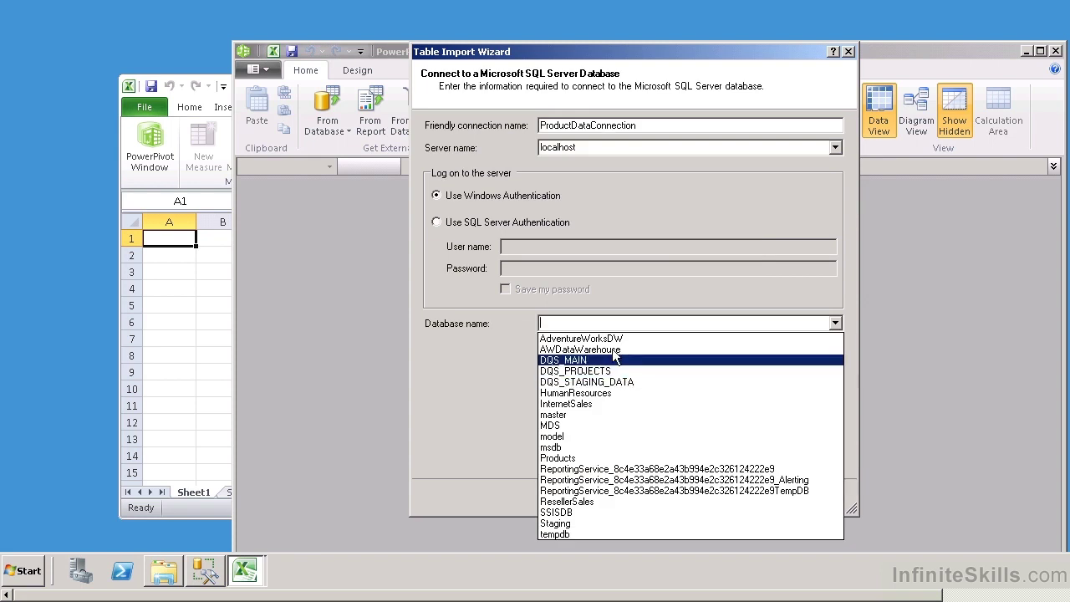
{"action": "left_click", "coordinate": [612, 338]}
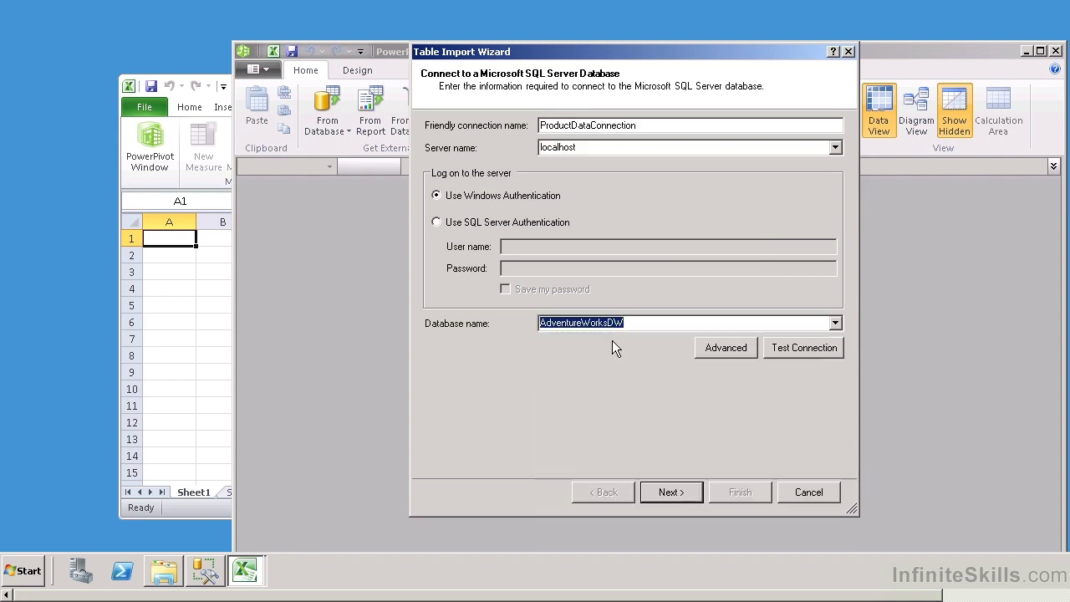
Step: Test the database connection and continue to the choice of import method
{"action": "left_click", "coordinate": [801, 352]}
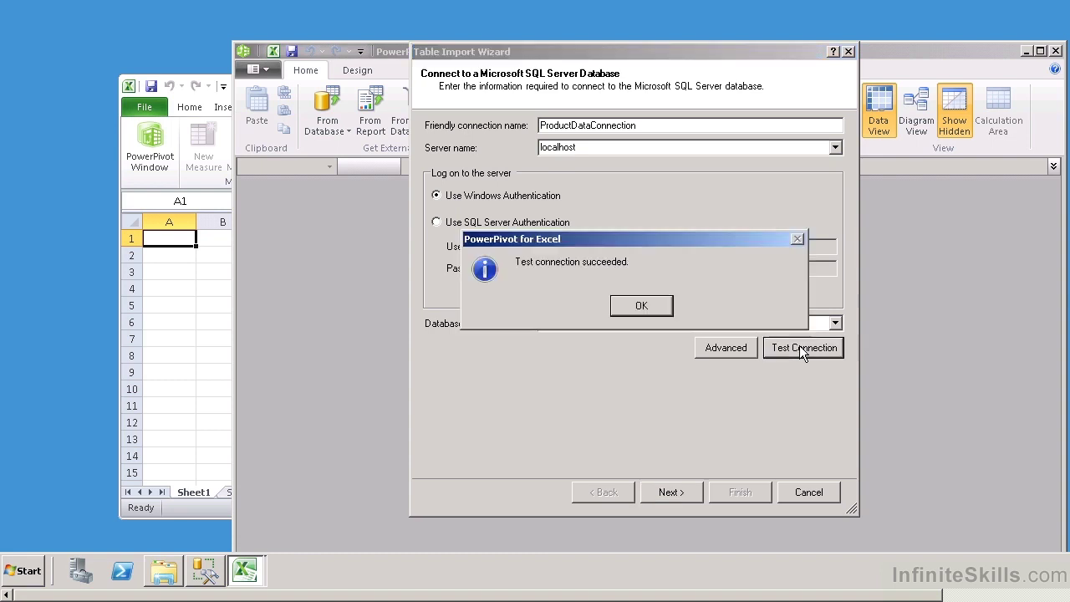
{"action": "left_click", "coordinate": [660, 315]}
{"action": "left_click", "coordinate": [681, 494]}
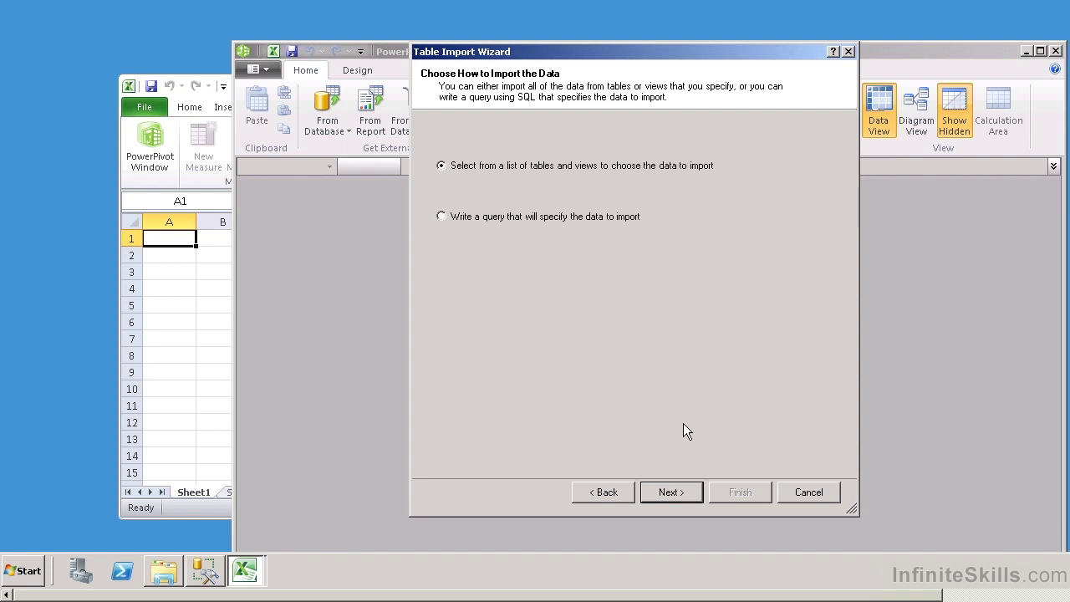
Step: Import the DimEmployee table using selection from the list of tables and views, and close the import wizard
{"action": "left_click", "coordinate": [525, 216]}
{"action": "left_click", "coordinate": [687, 492]}
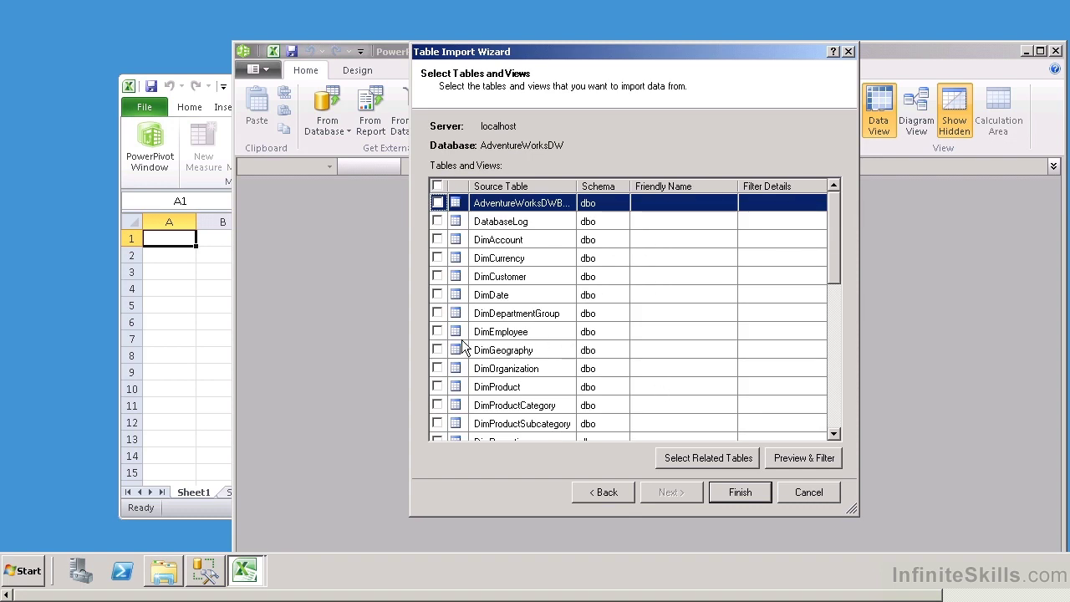
{"action": "left_click", "coordinate": [437, 331]}
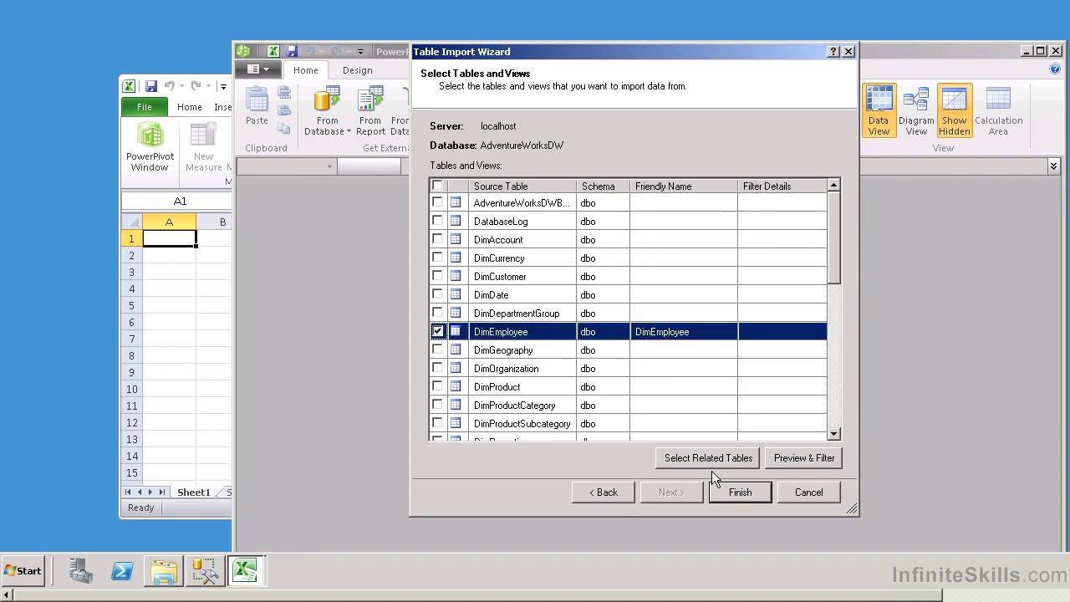
{"action": "left_click", "coordinate": [729, 491]}
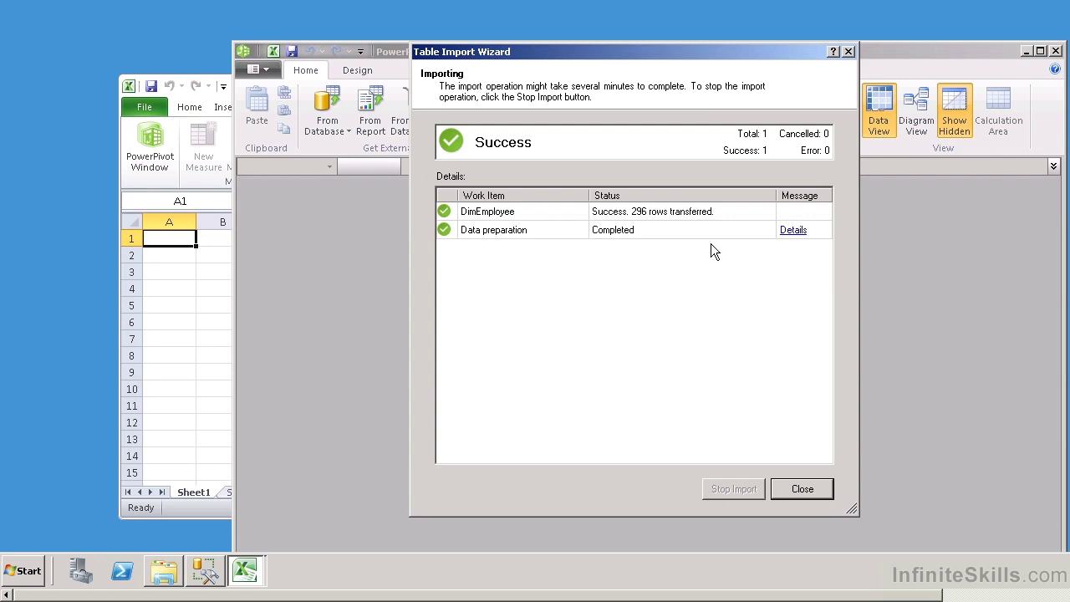
{"action": "left_click", "coordinate": [802, 489]}
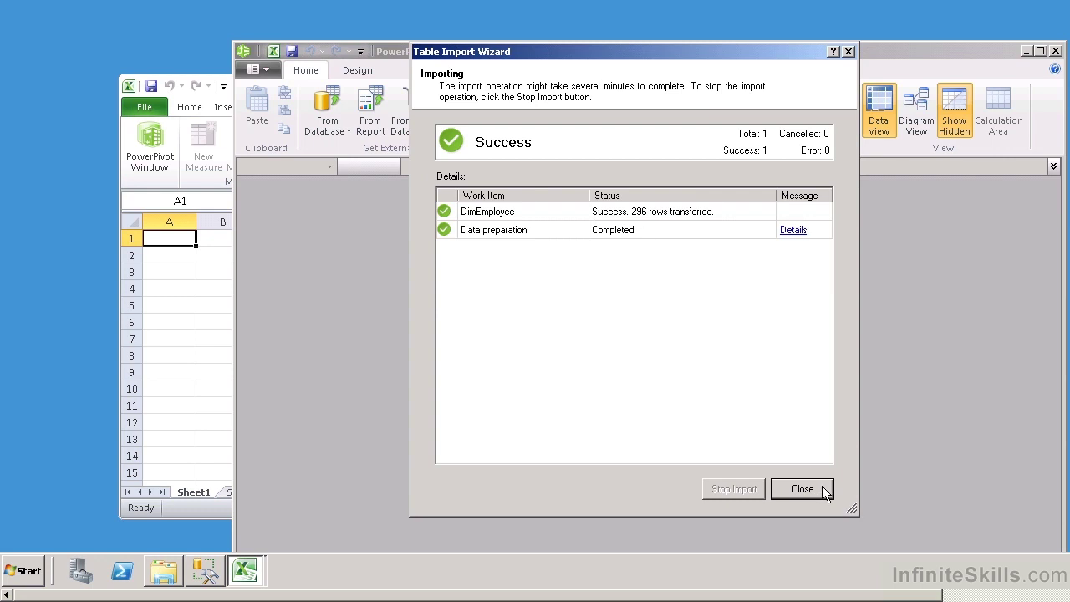